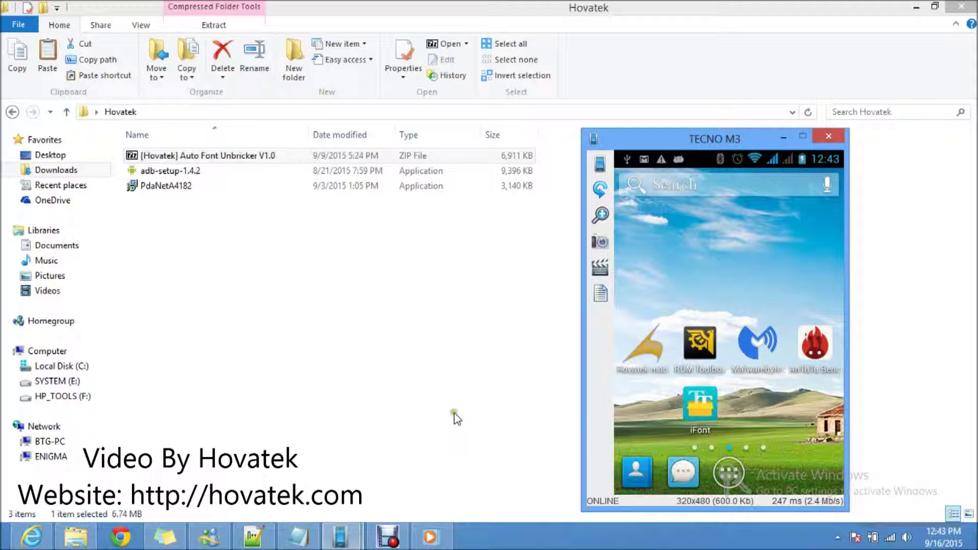
- Reboot the mirrored TECNO M3 from its power menu, then return to the Hovatek folder
click(204, 158)
click(475, 443)
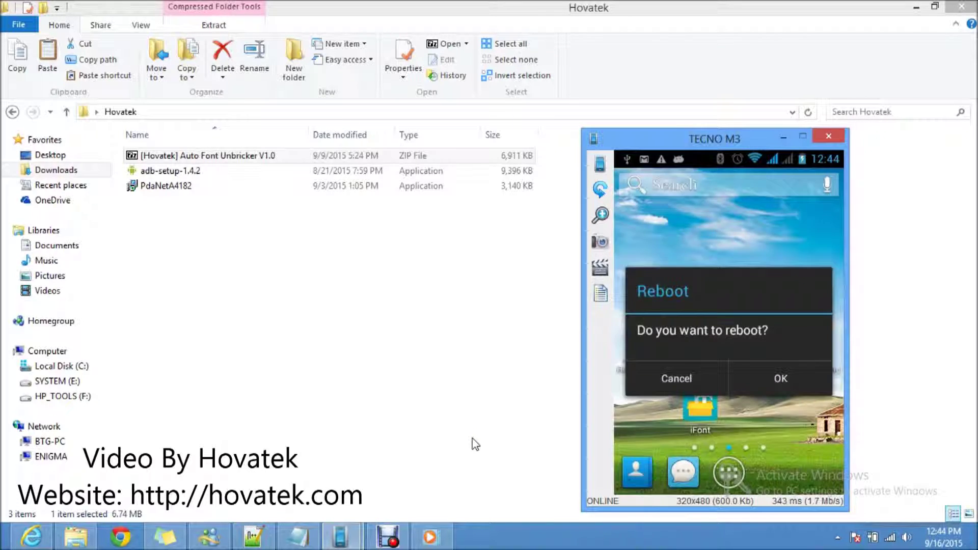
click(474, 441)
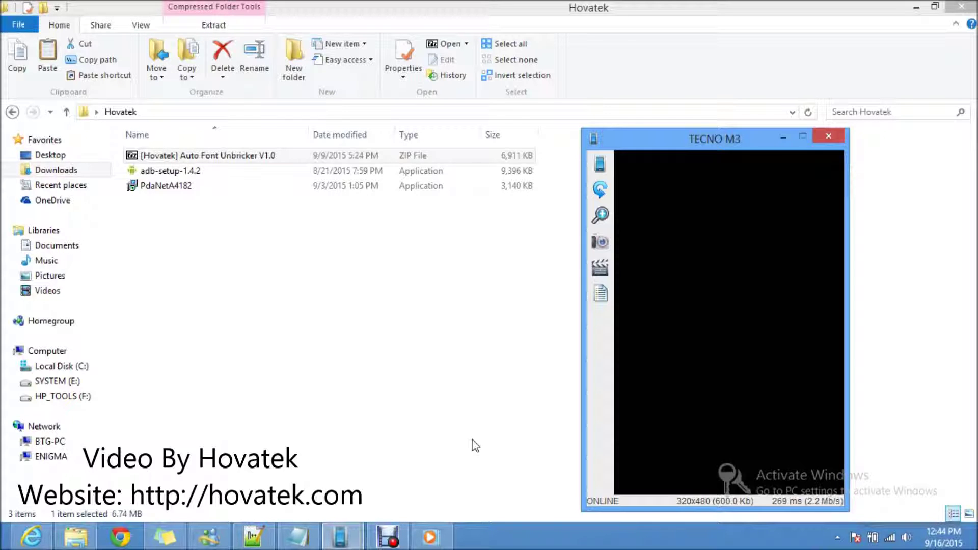
key(alt+Tab)
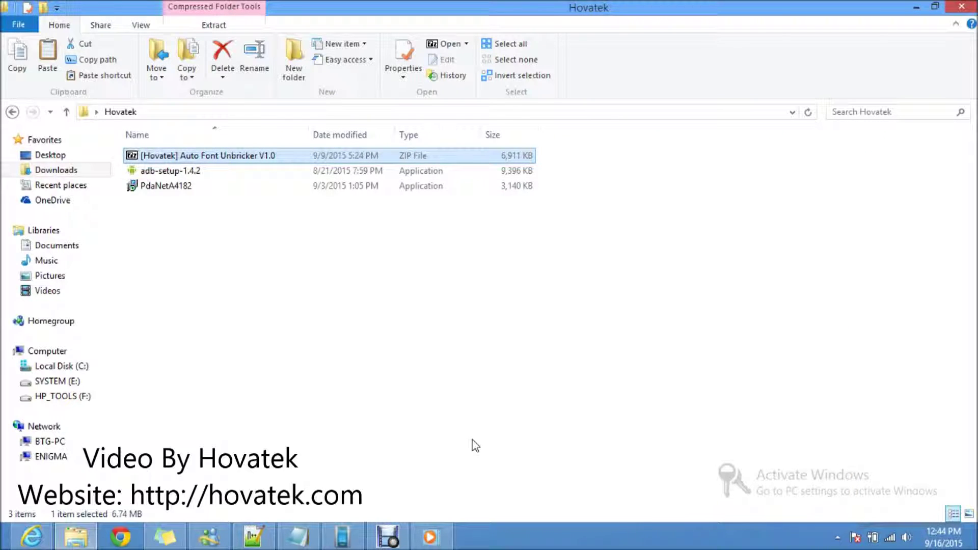
- Reload the device list in Droid@Screen and bring the TECNO M3 mirror window forward
click(340, 543)
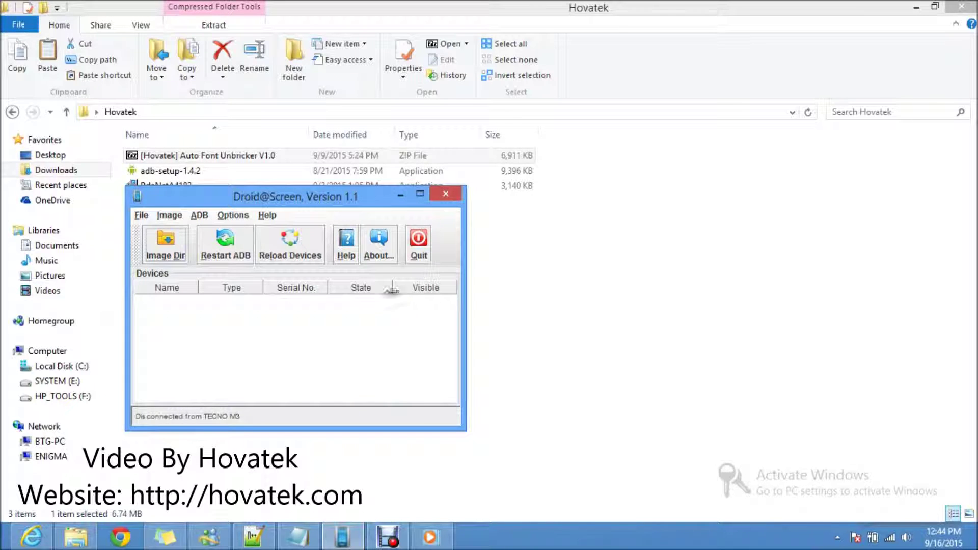
click(275, 250)
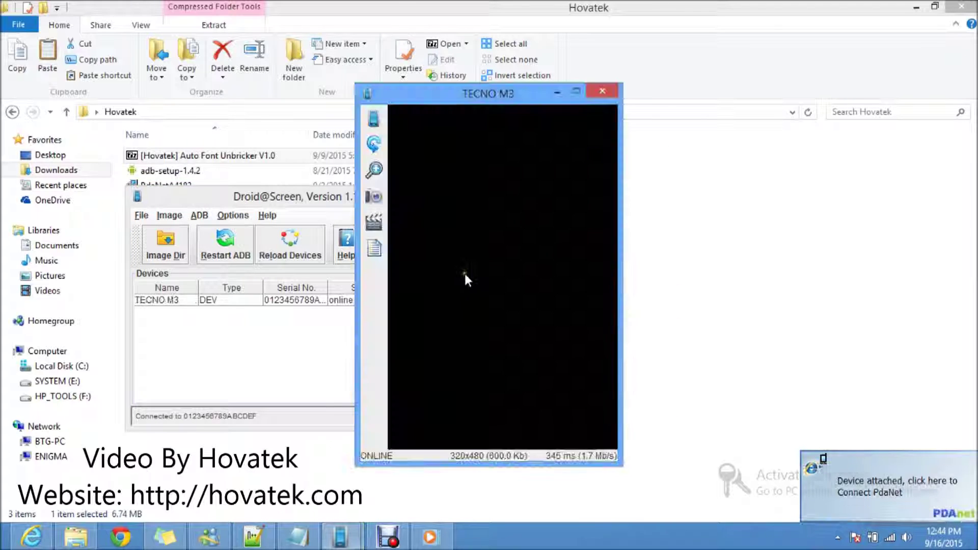
click(309, 201)
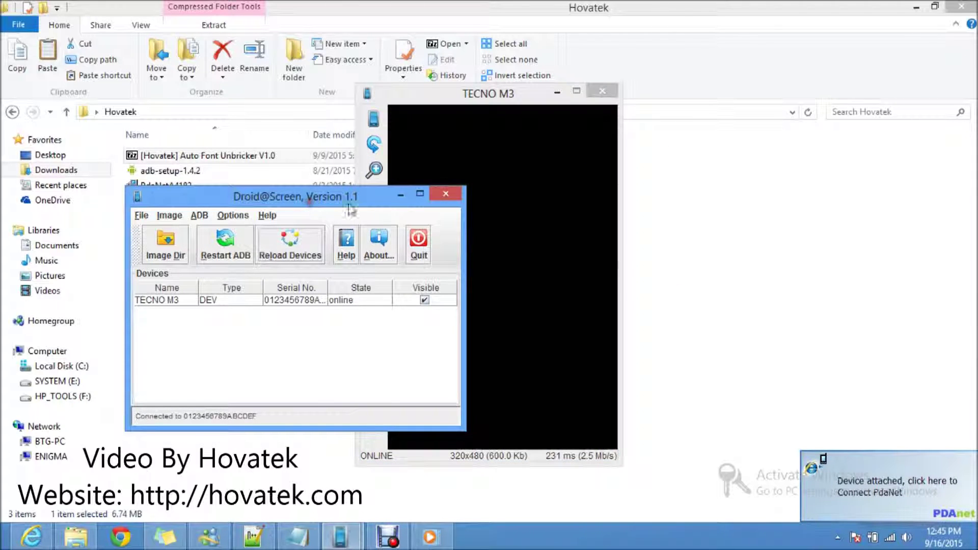
click(492, 92)
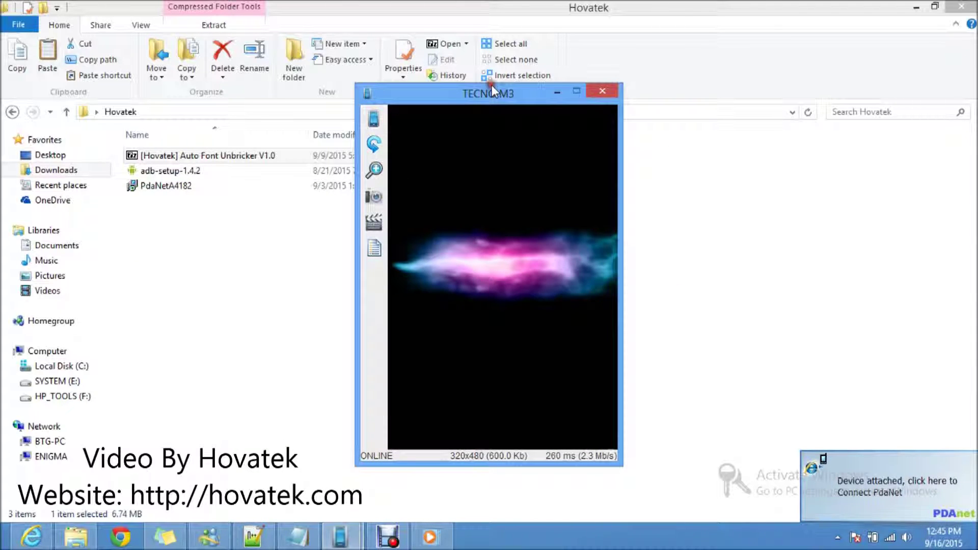
- Drag the TECNO M3 mirror window off to the right, clearing the Hovatek folder
drag(481, 99, 671, 141)
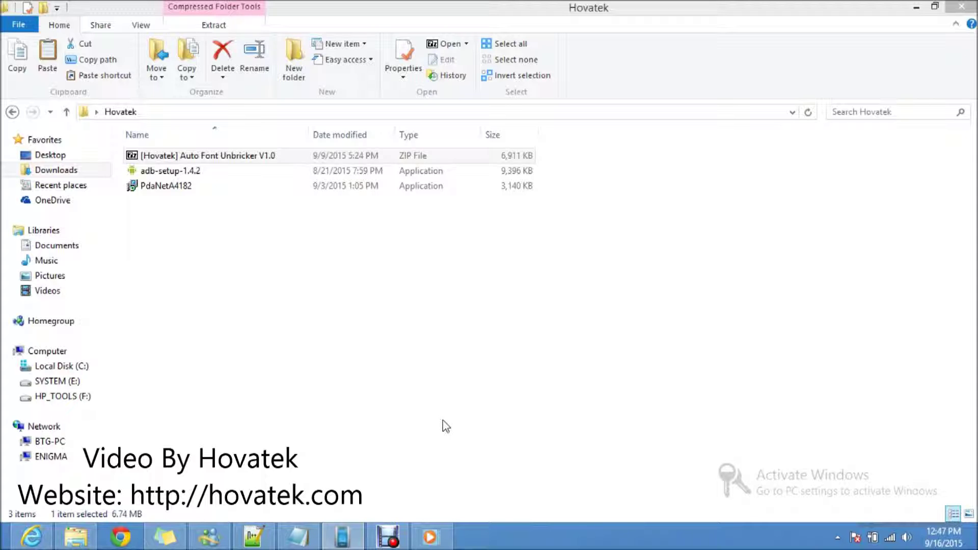
- Restore the TECNO M3 mirror, close the device list, and place the mirror right of Explorer
click(342, 537)
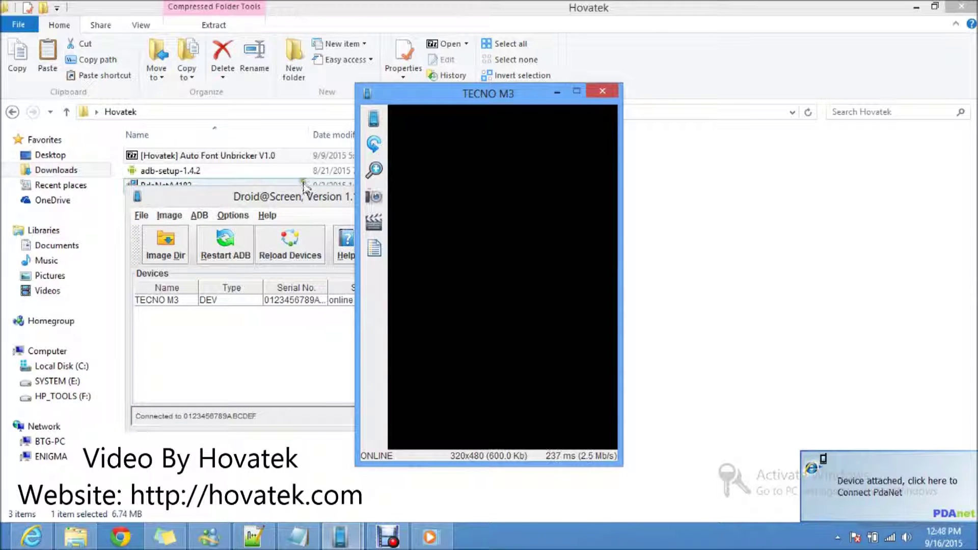
click(419, 186)
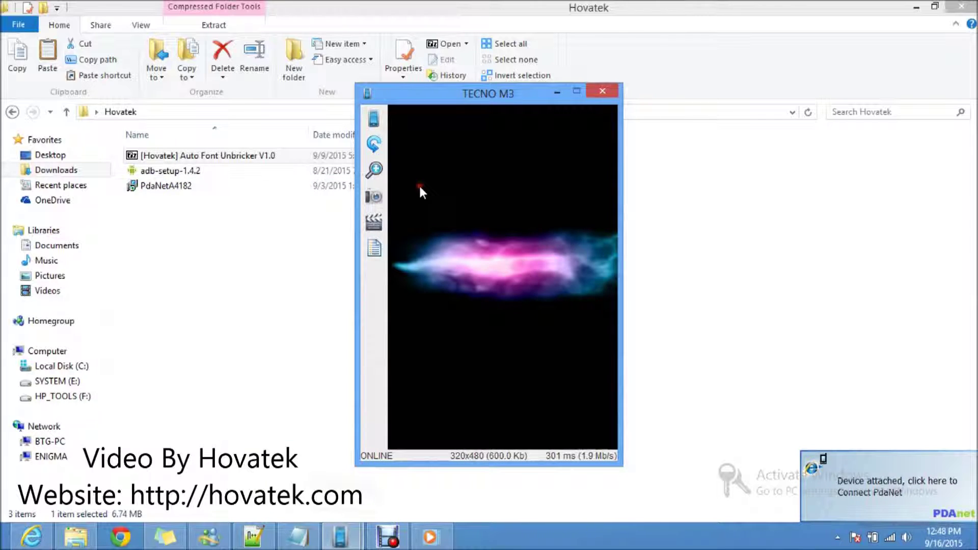
drag(487, 94, 673, 133)
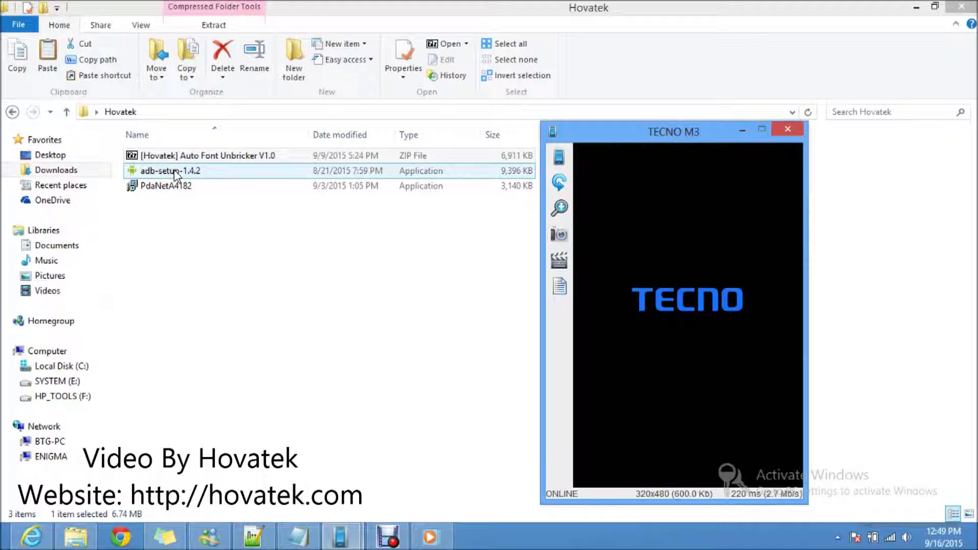
click(179, 187)
- Run the adb-setup-1.4.2 installer from the Hovatek folder
click(168, 173)
double_click(168, 174)
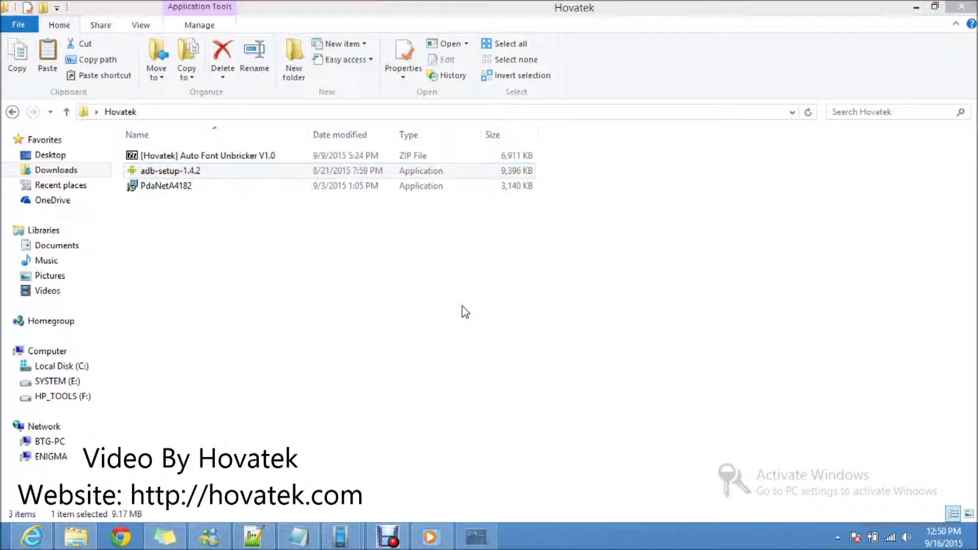
- Answer y to the ADB and Fastboot, system-wide, and device driver prompts
drag(353, 26, 582, 191)
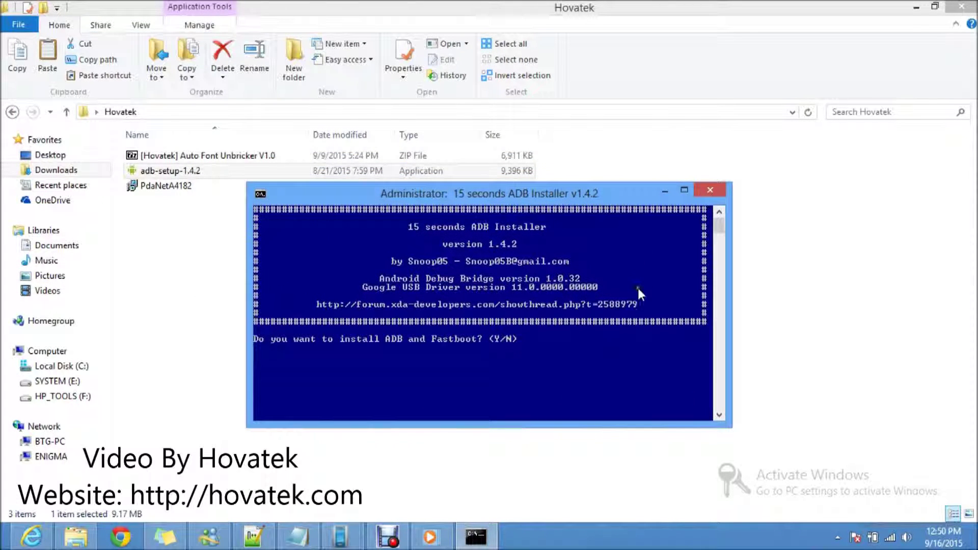
text(y)
key(Return)
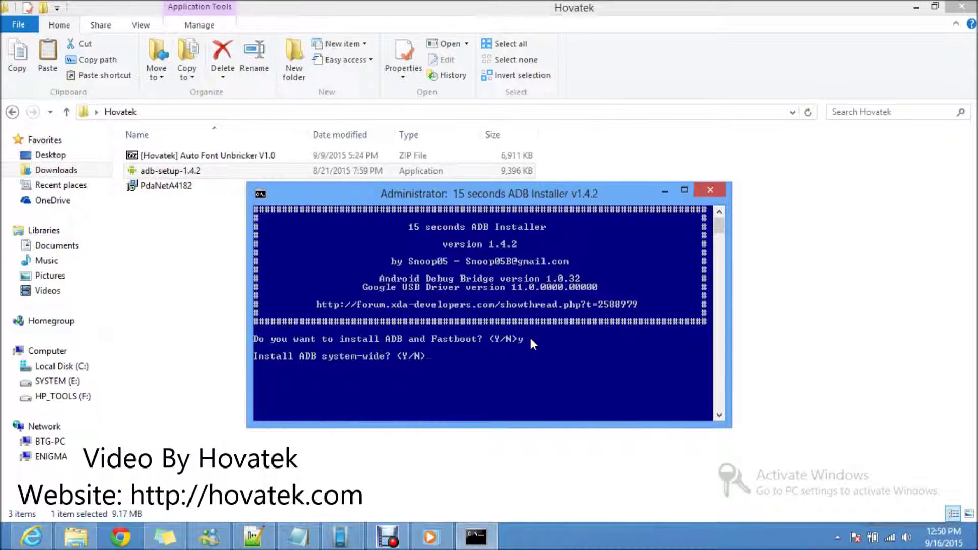
text(y)
key(Return)
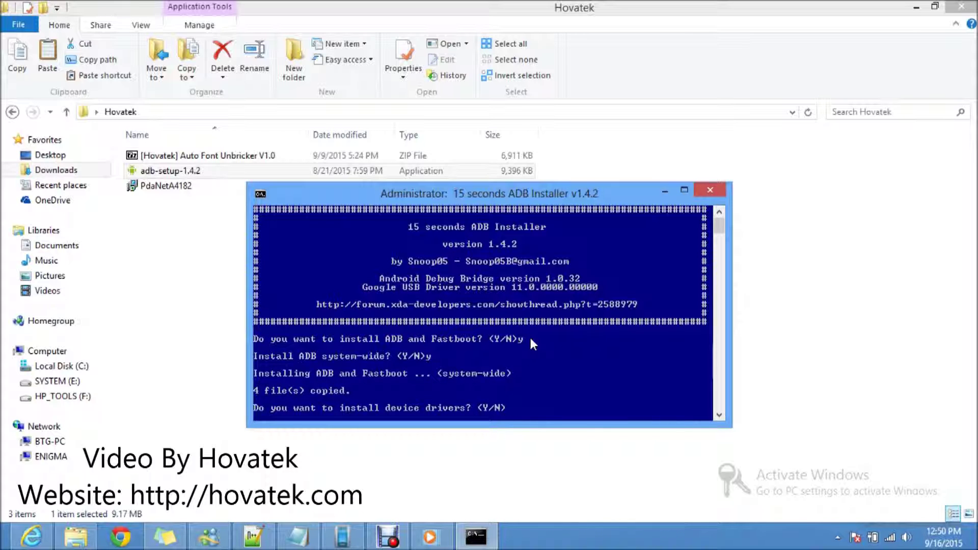
text(y)
key(Return)
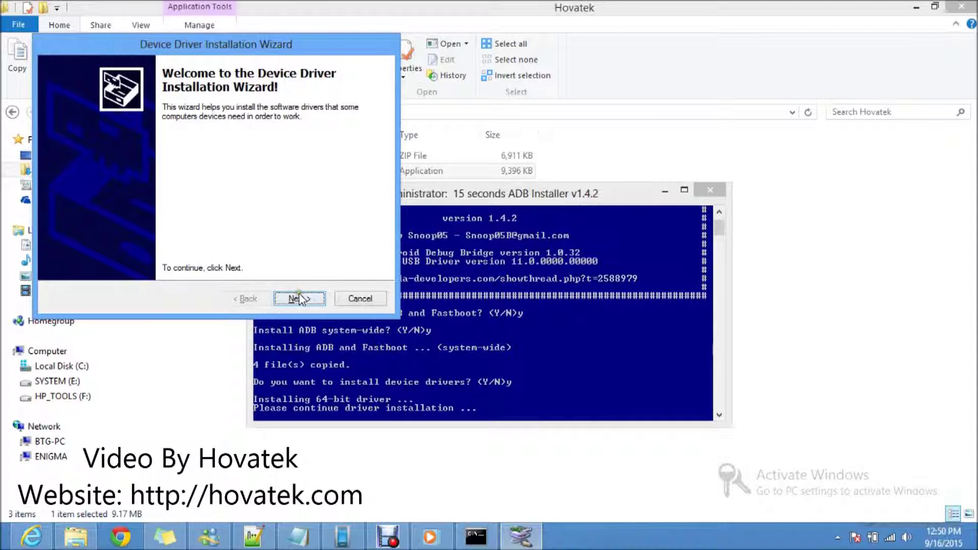
- Complete the Device Driver Installation Wizard and close it with Finish
click(300, 298)
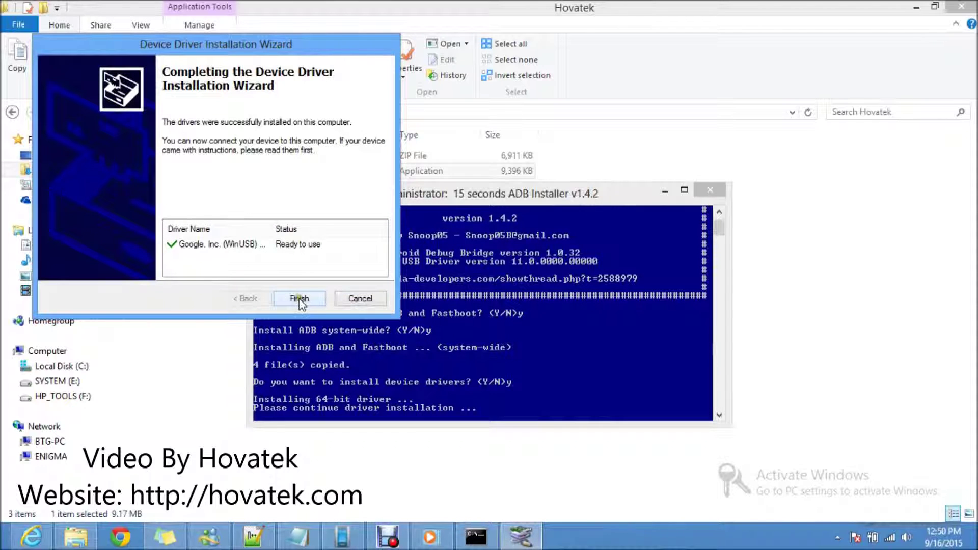
click(299, 300)
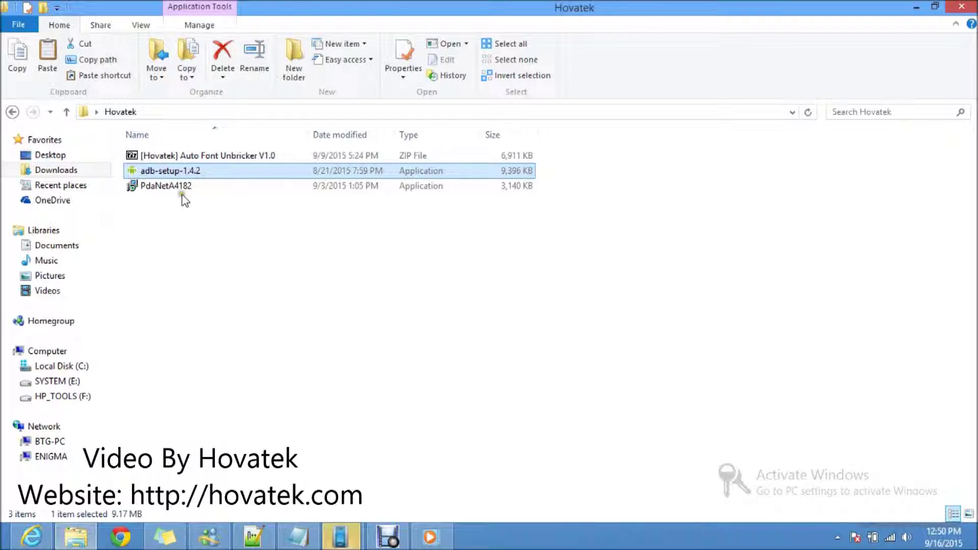
- Select the PdaNetA4182 installer in the Hovatek folder, then switch windows from the taskbar
click(183, 190)
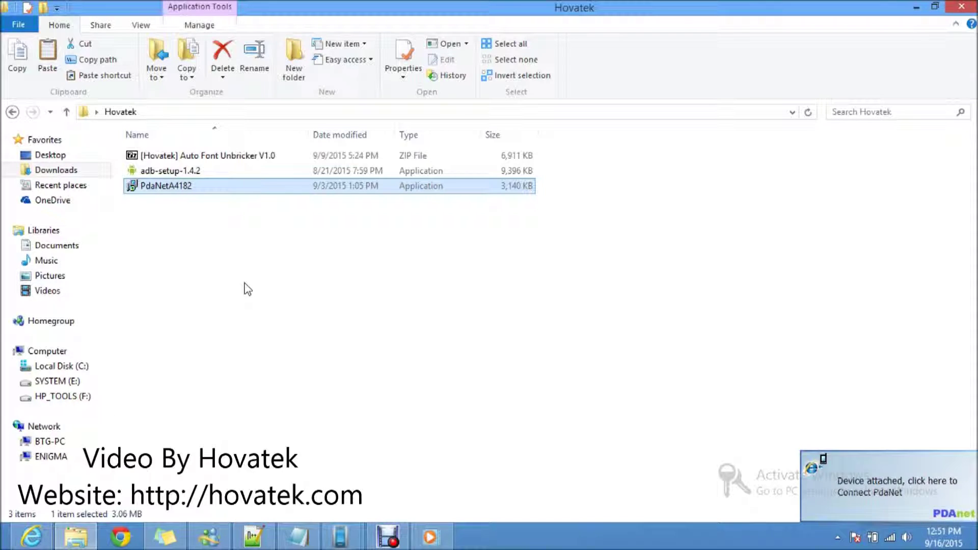
click(389, 539)
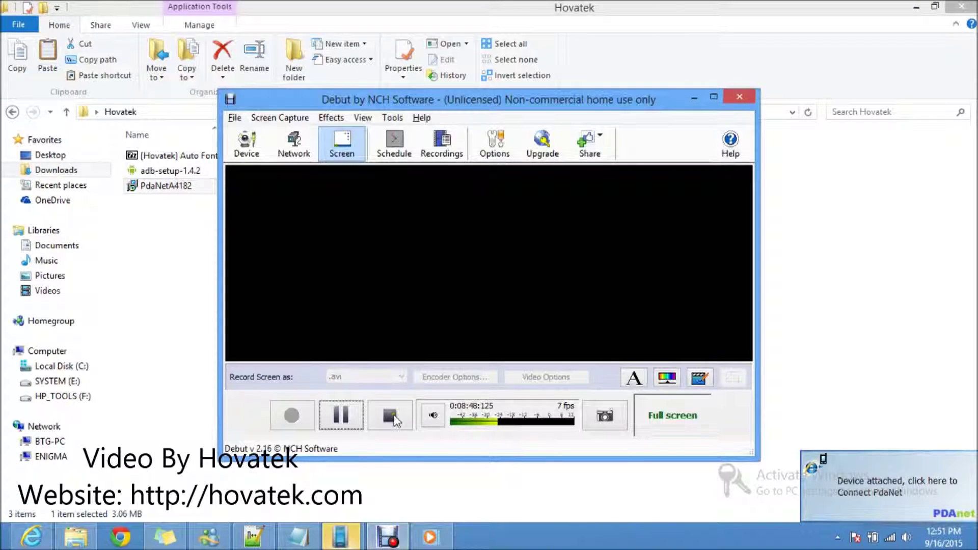
- Restore the TECNO M3 mirror window to check it, then minimize it again
click(694, 97)
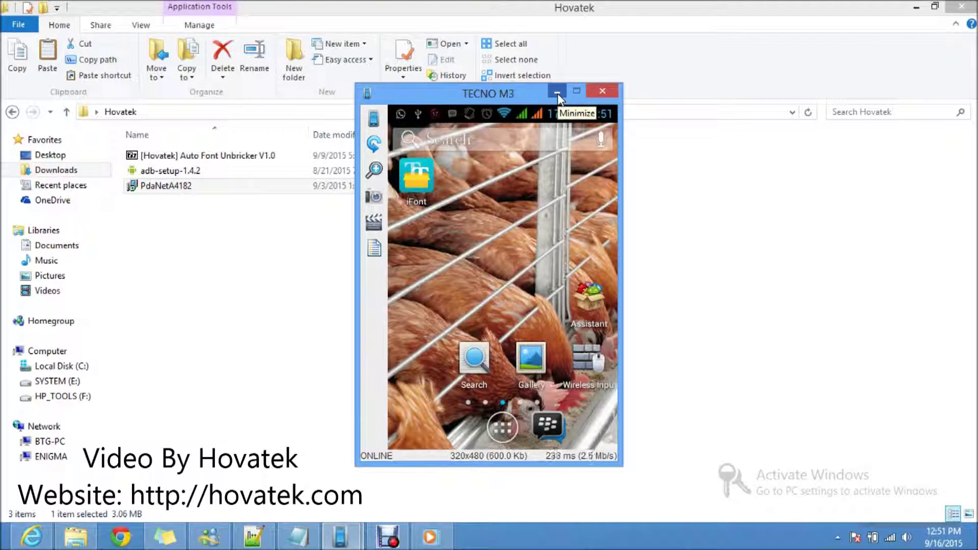
click(557, 93)
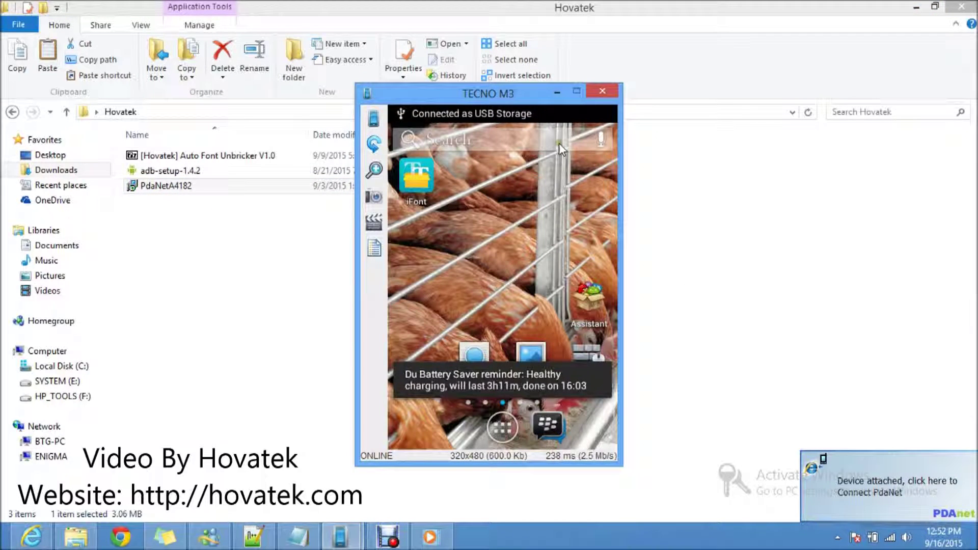
click(557, 92)
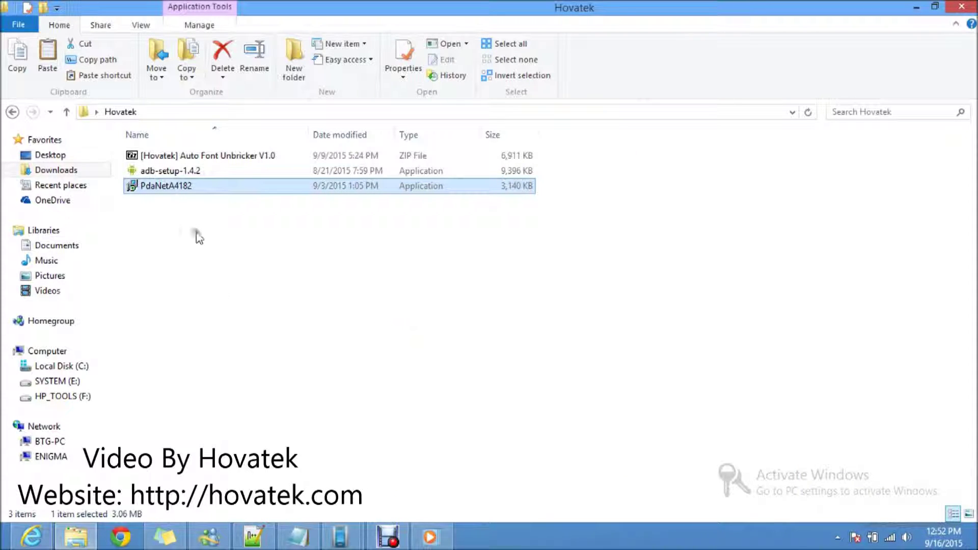
- Launch PdaNetA4182, approve removing the old PdaNet, and accept the license agreement
double_click(178, 186)
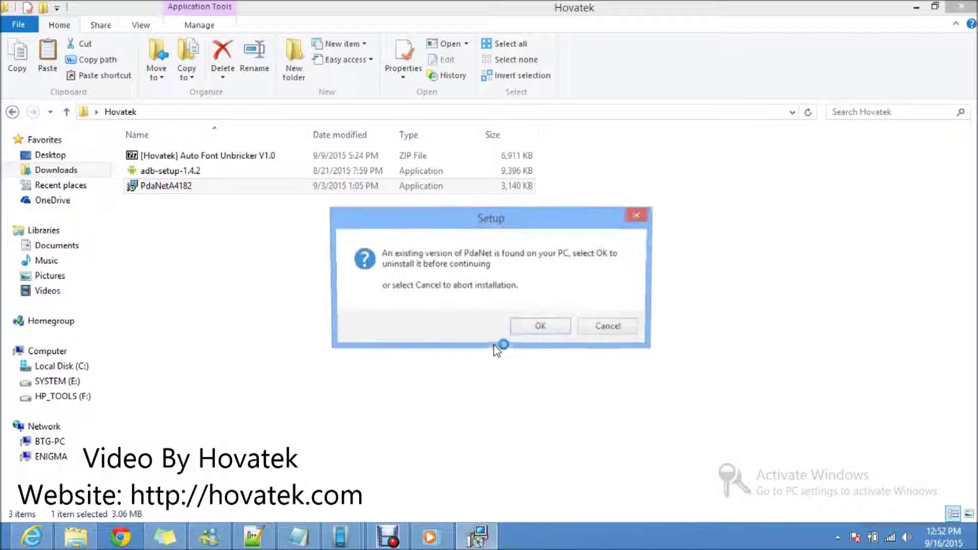
click(540, 329)
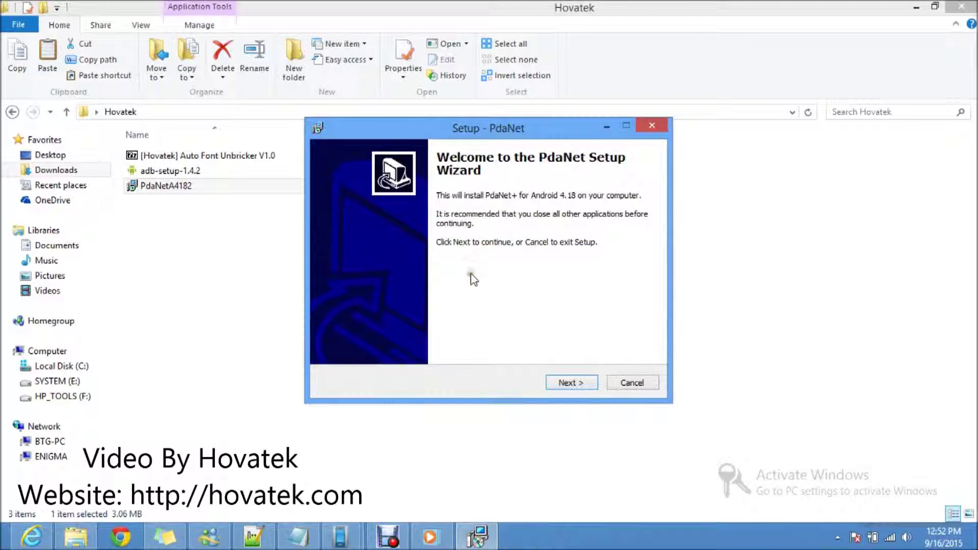
click(562, 384)
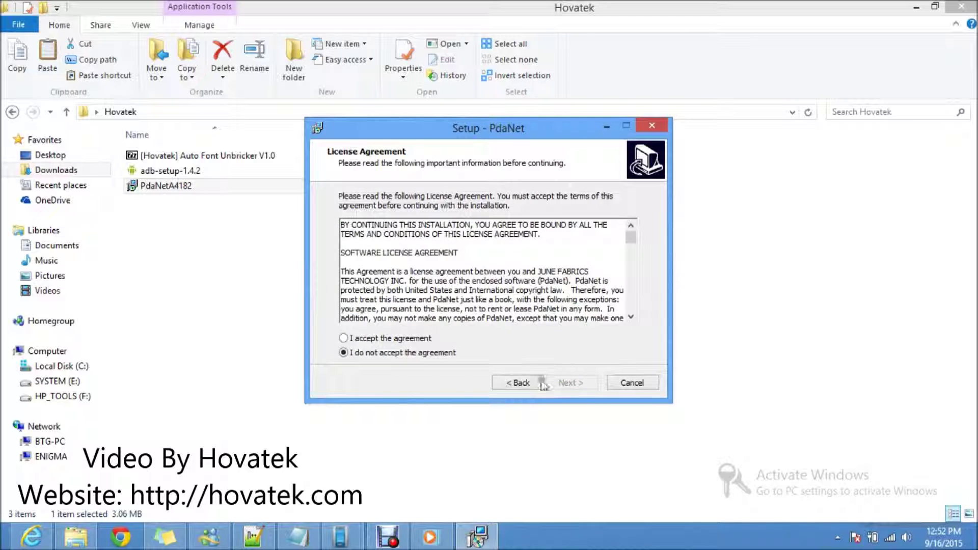
click(344, 338)
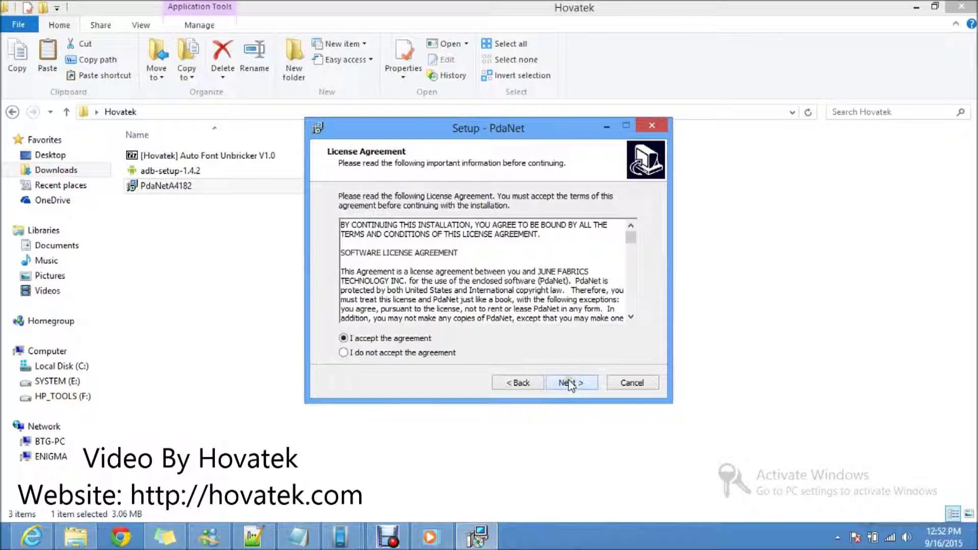
- Install PdaNet+ with the default Start Menu folder, dismiss the adb.exe warning, and finish
click(570, 384)
click(563, 384)
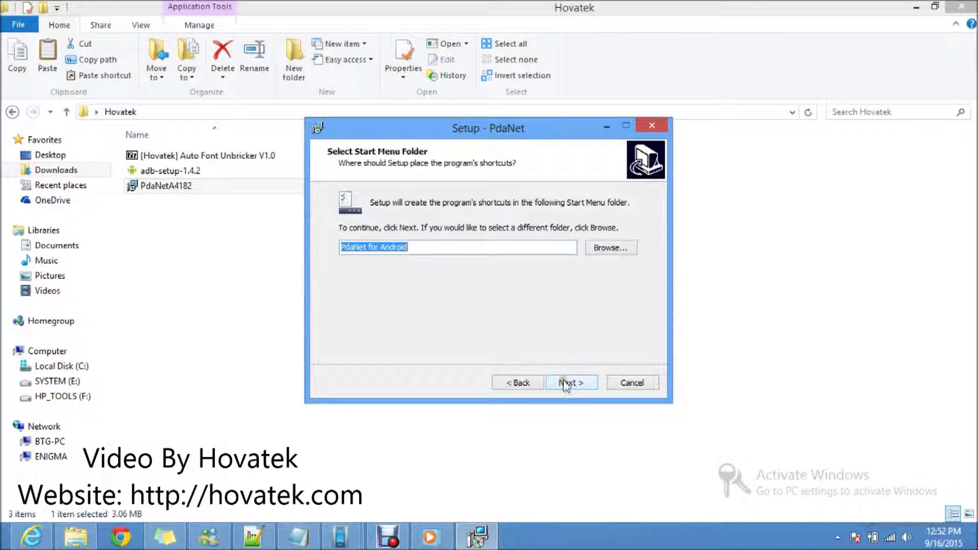
click(563, 385)
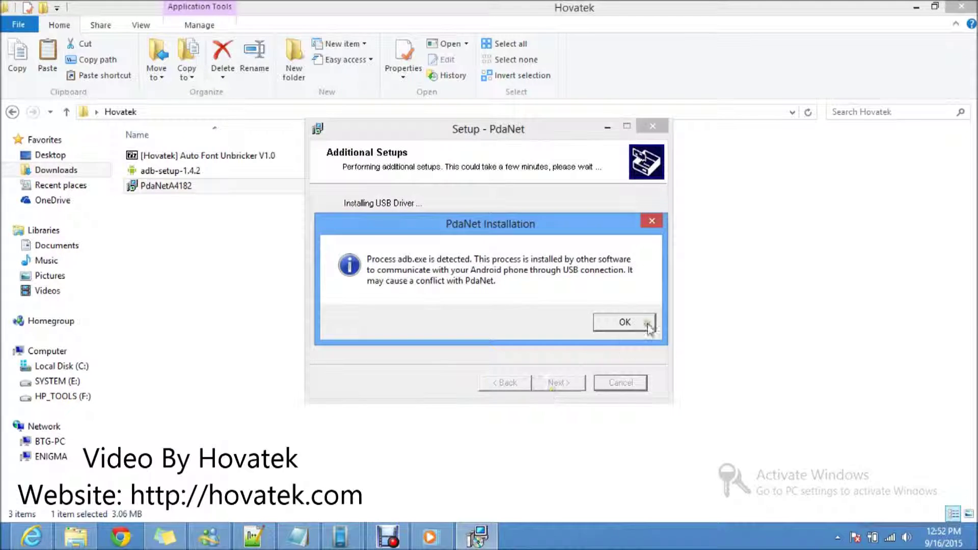
click(621, 322)
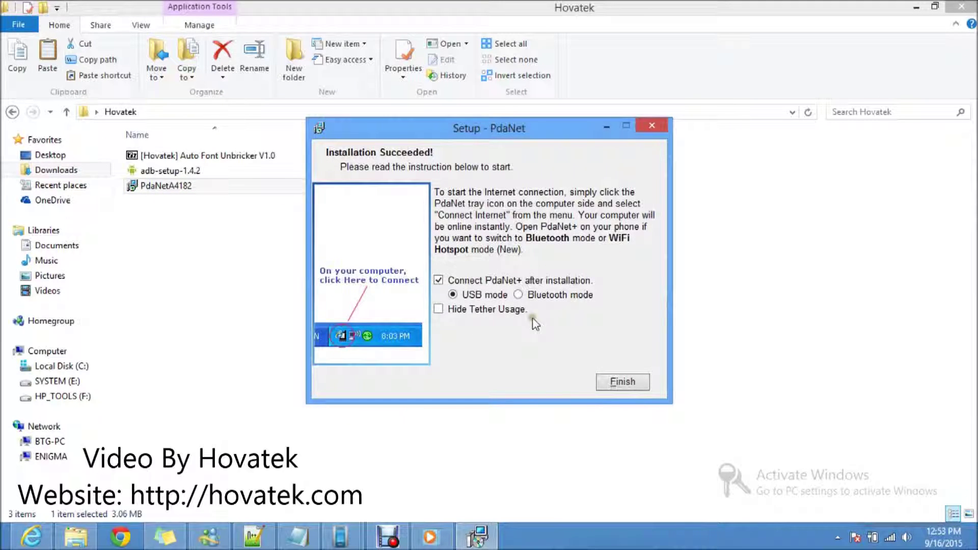
click(624, 383)
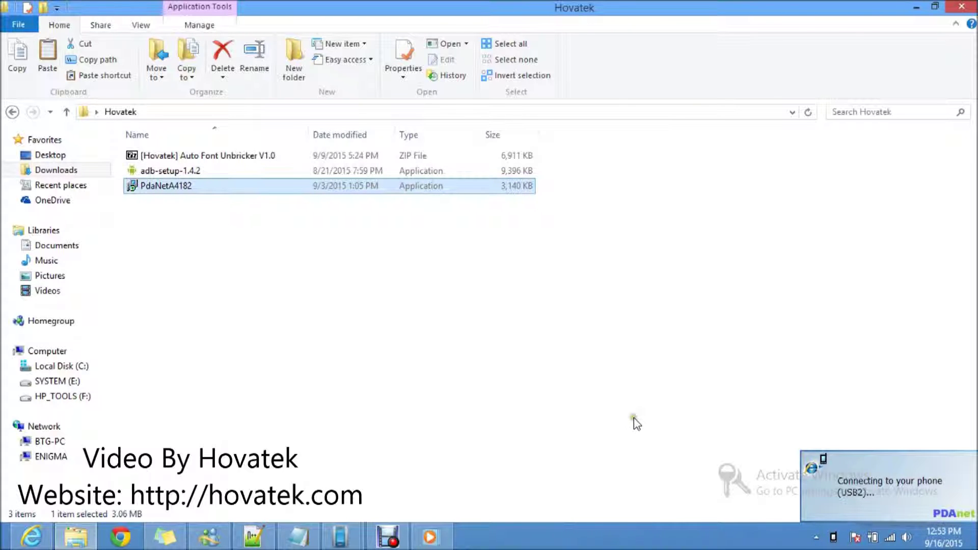
- Bring the TECNO M3 mirror window forward and place it to the right beside the file list
mouse_move(340, 536)
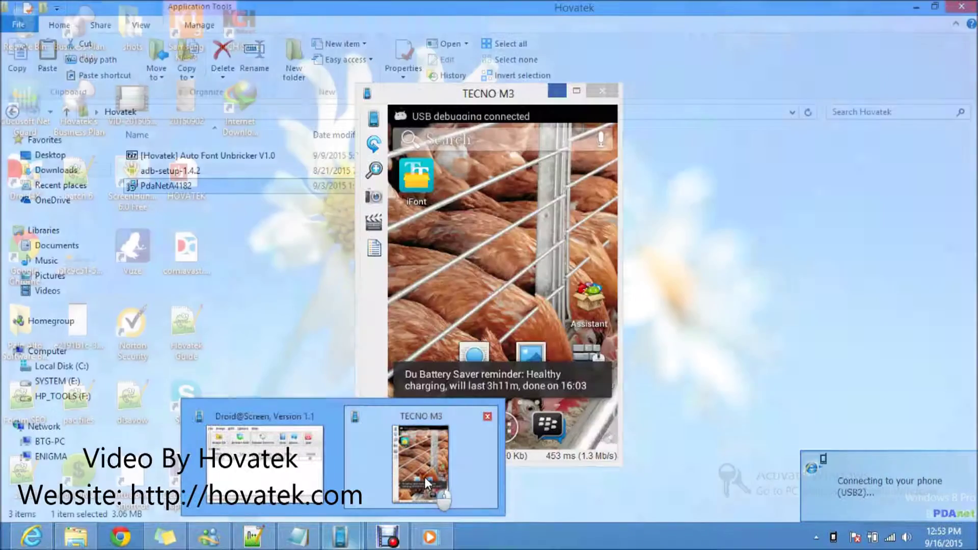
click(424, 477)
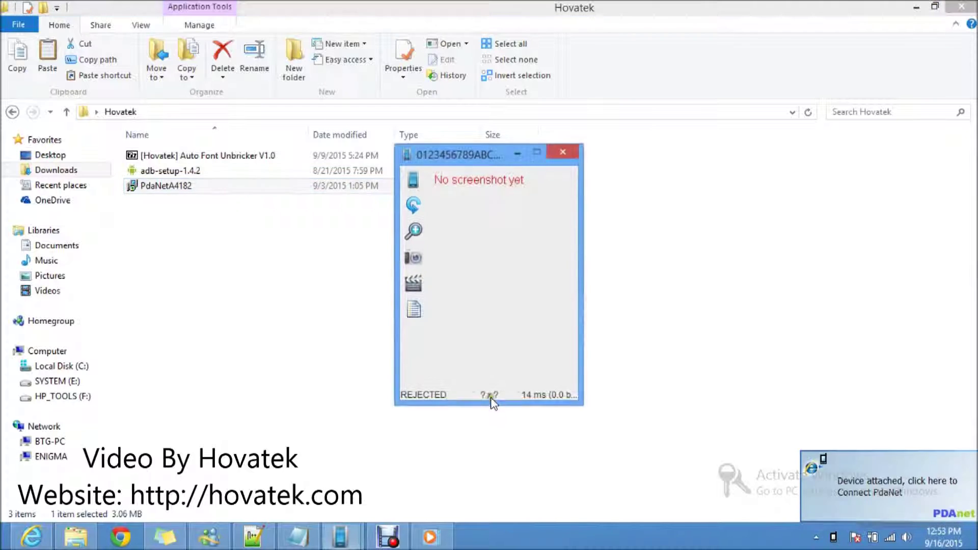
drag(496, 96, 622, 140)
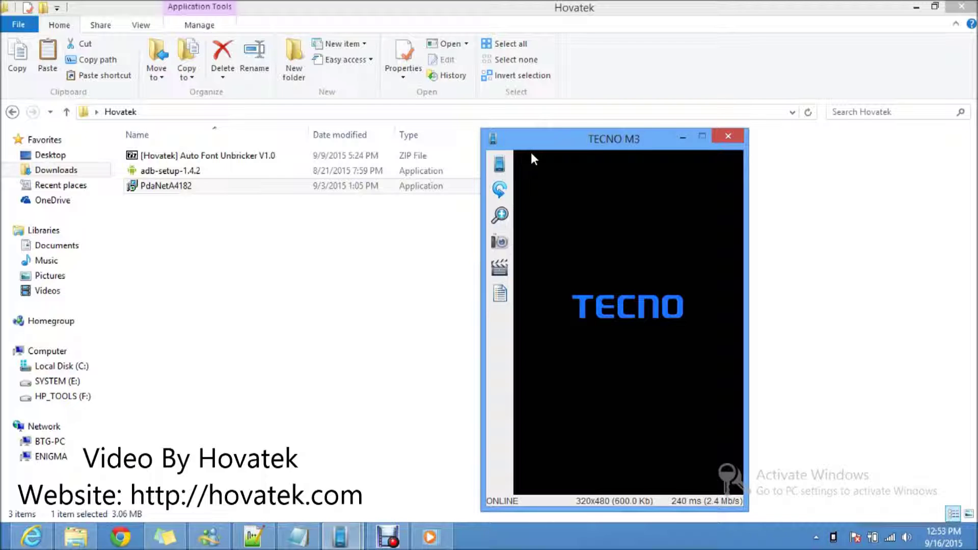
- Copy the [Hovatek] Auto Font Unbricker V1.0 folder out of the ZIP into the Hovatek folder
double_click(228, 159)
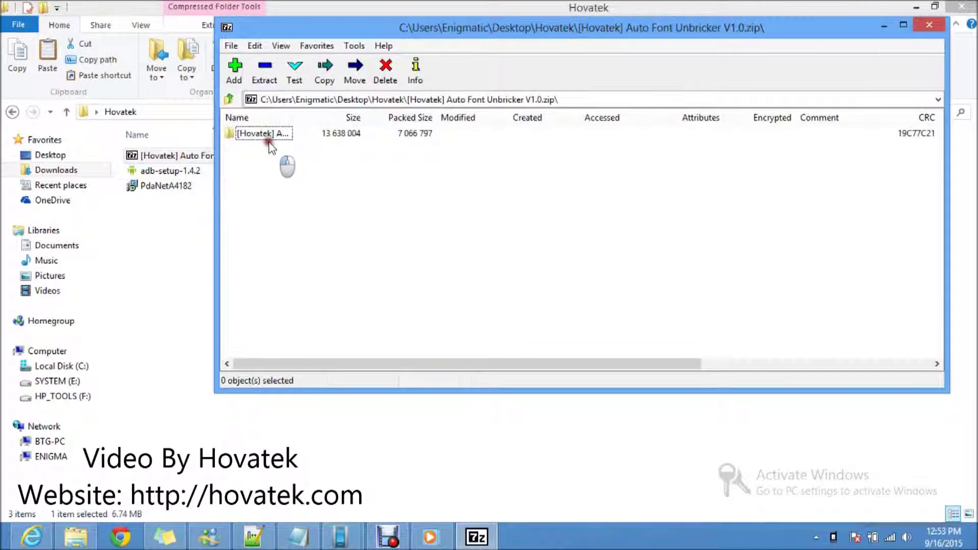
right_click(264, 132)
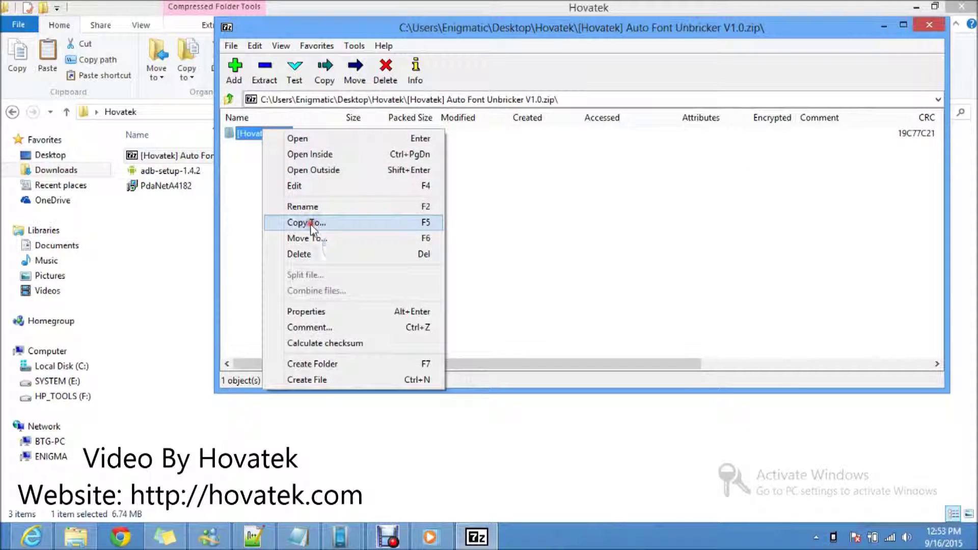
click(312, 224)
click(540, 342)
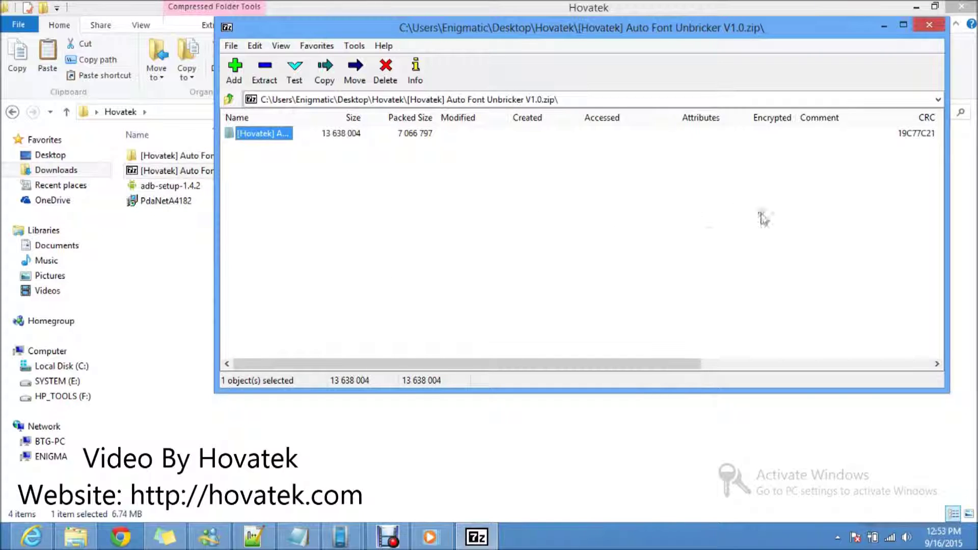
- Close the 7-Zip archive, bring the TECNO M3 mirror forward, and return to the Hovatek listing
click(930, 25)
mouse_move(340, 536)
click(434, 488)
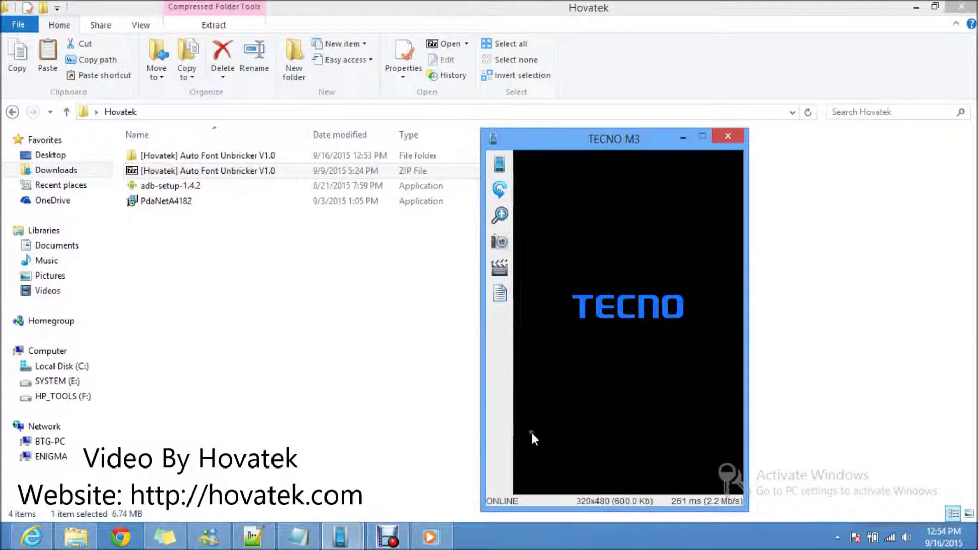
click(218, 383)
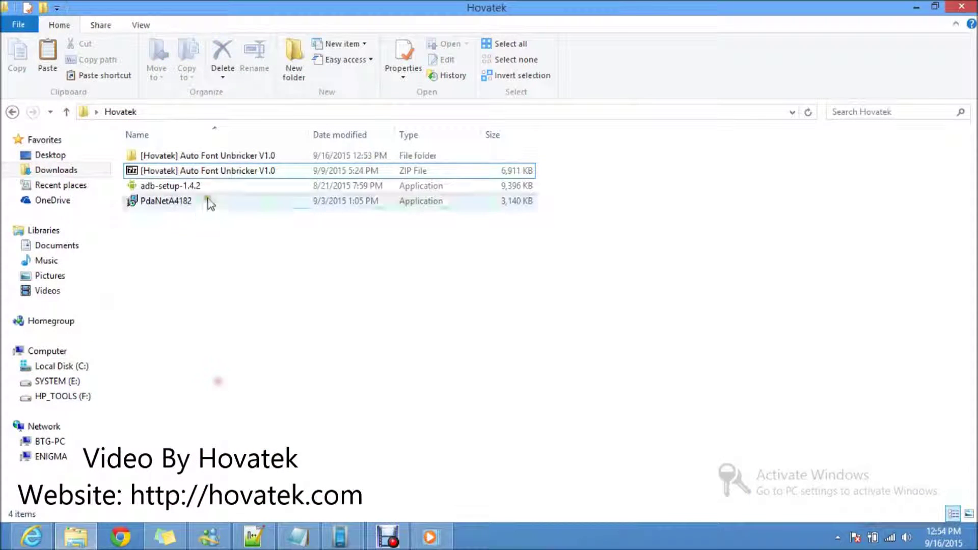
- Launch Auto Font Unbricker.bat from the extracted folder and answer 'y' to proceed
double_click(192, 155)
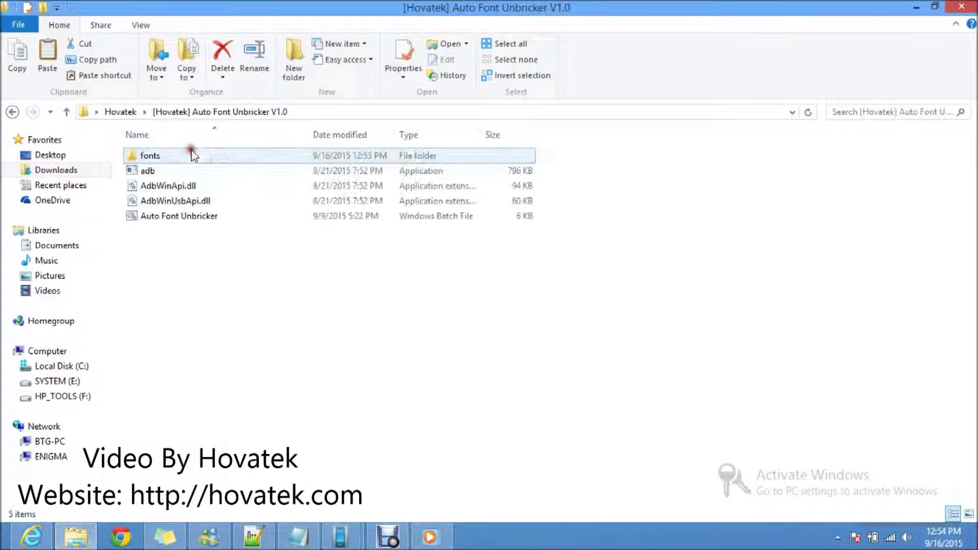
double_click(169, 216)
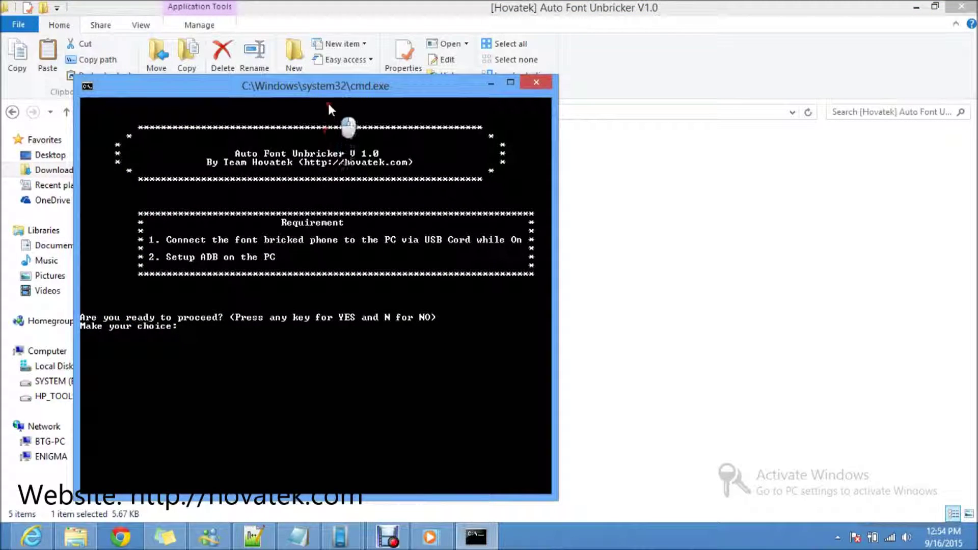
drag(329, 96, 451, 102)
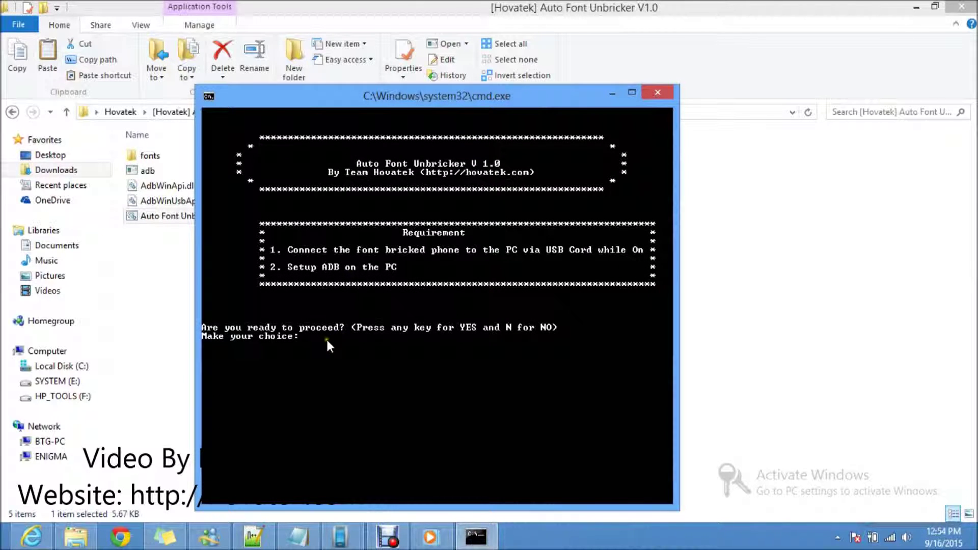
text(y)
key(Return)
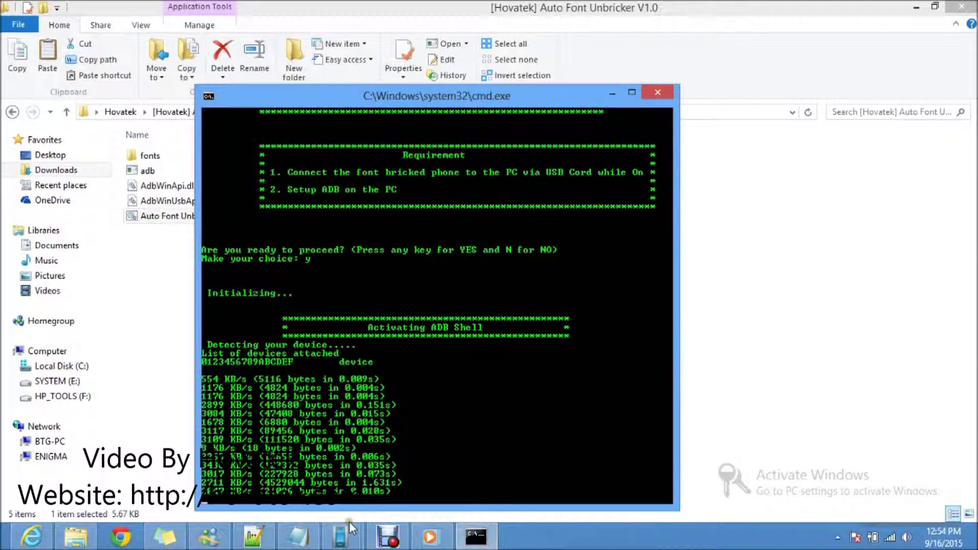
- Bring the phone mirror window in front of the console, shifted slightly right
mouse_move(340, 535)
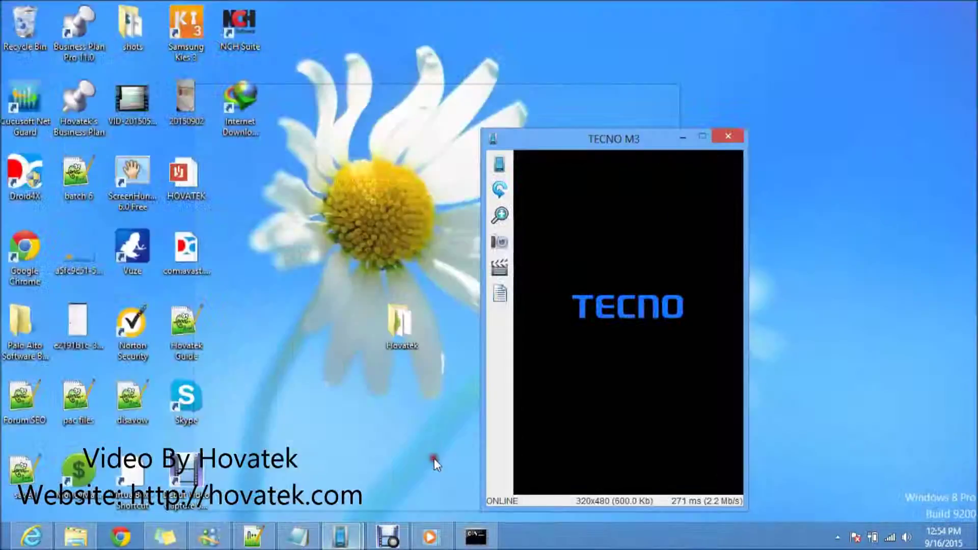
click(430, 460)
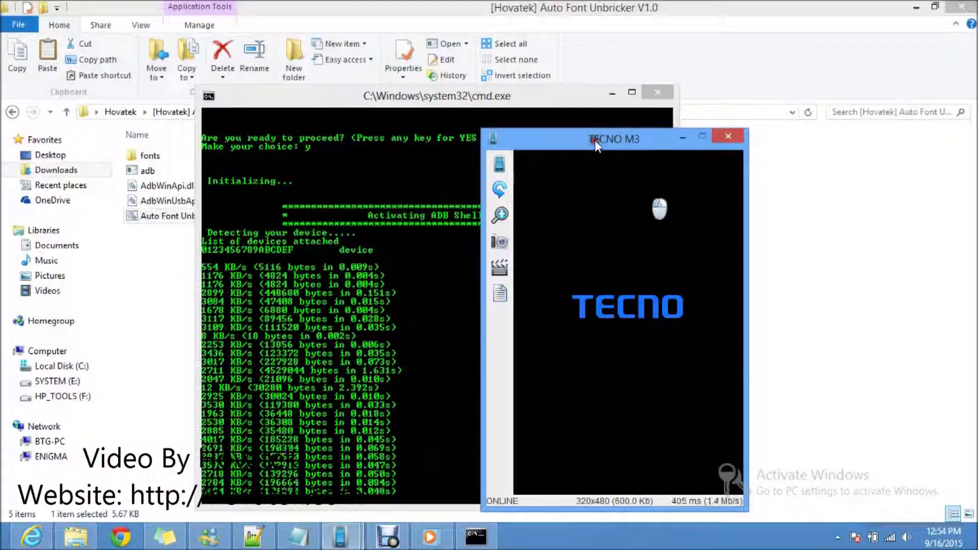
drag(595, 139, 799, 94)
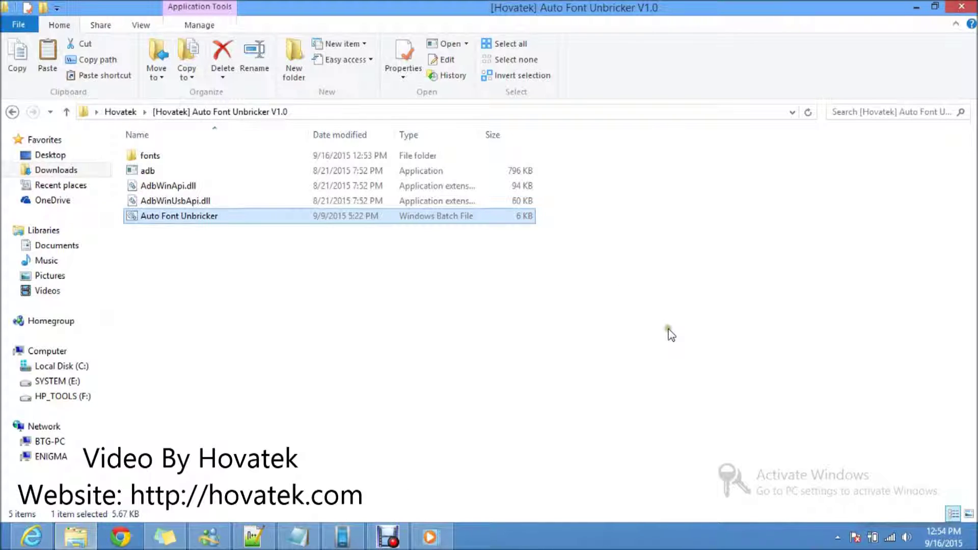
- Reload devices in Droid@Screen and bring the TECNO M3 boot-logo mirror to the front
click(343, 537)
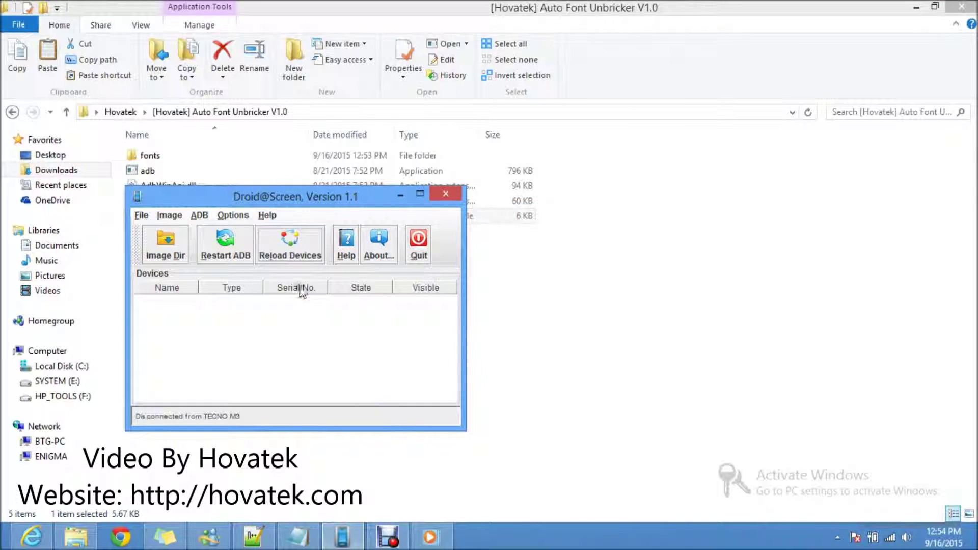
click(297, 245)
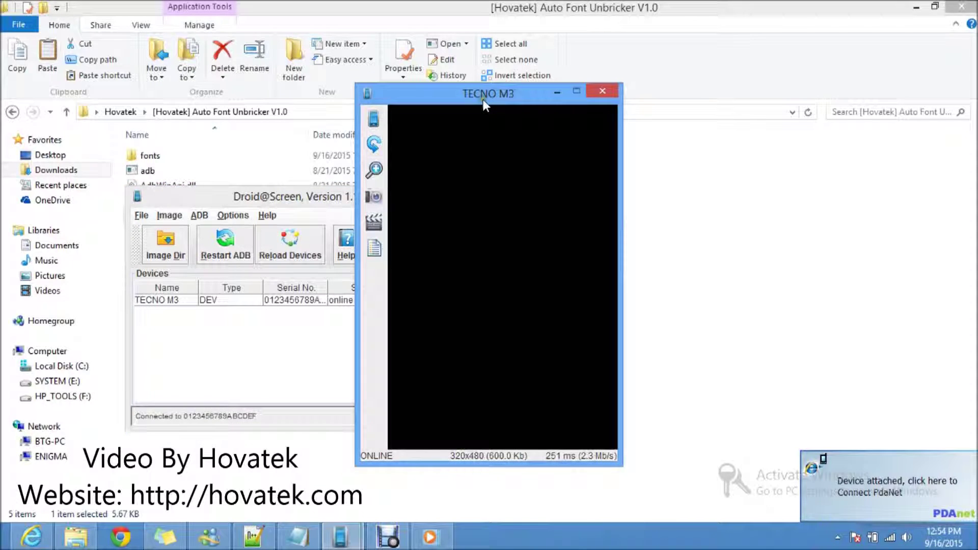
drag(483, 98, 671, 126)
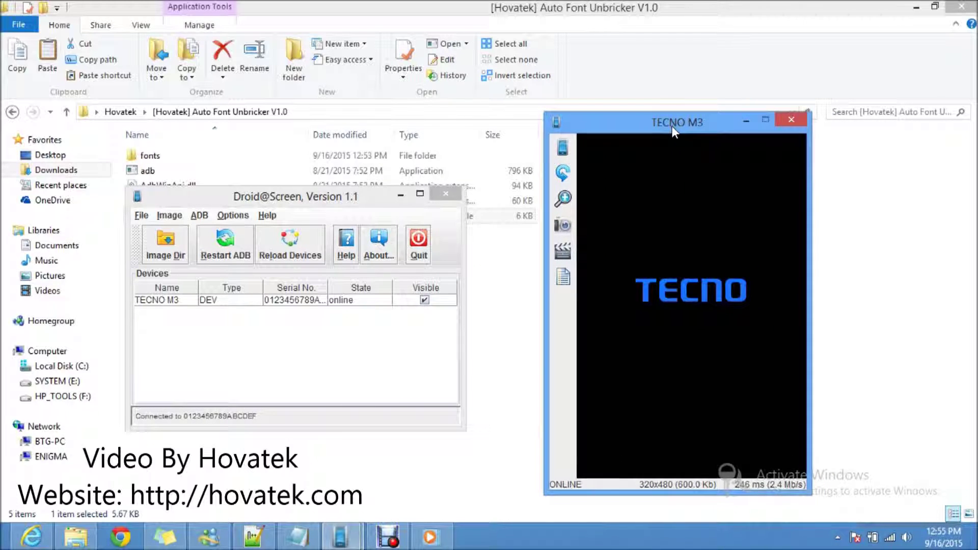
click(509, 290)
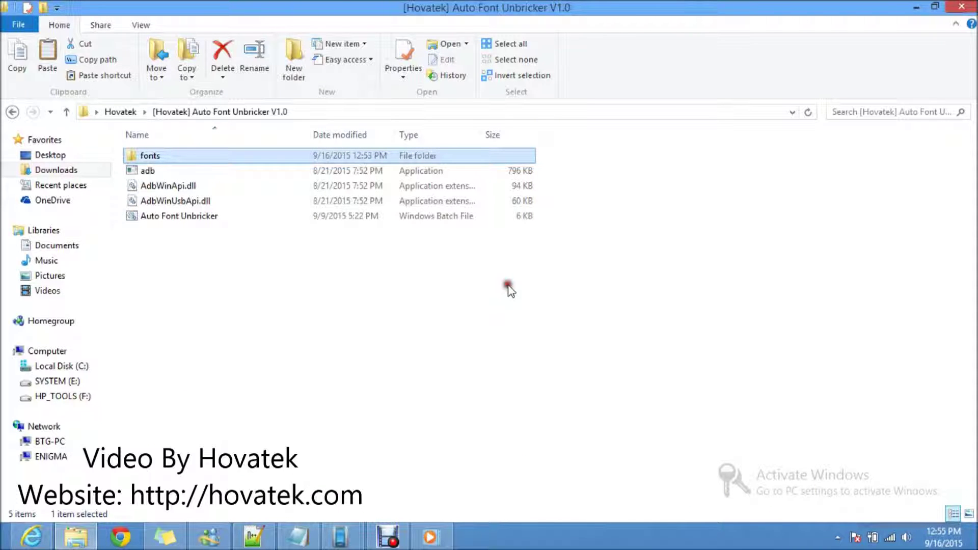
mouse_move(326, 530)
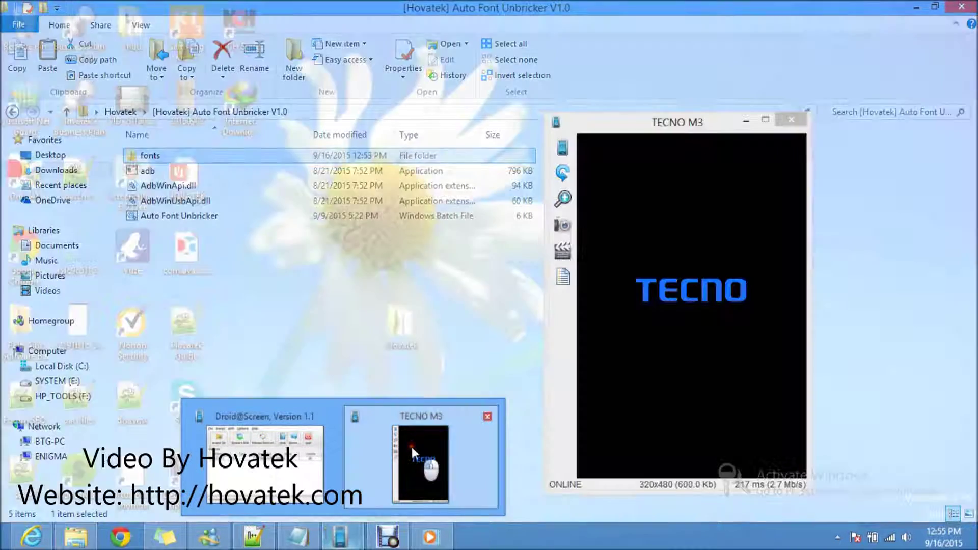
click(413, 448)
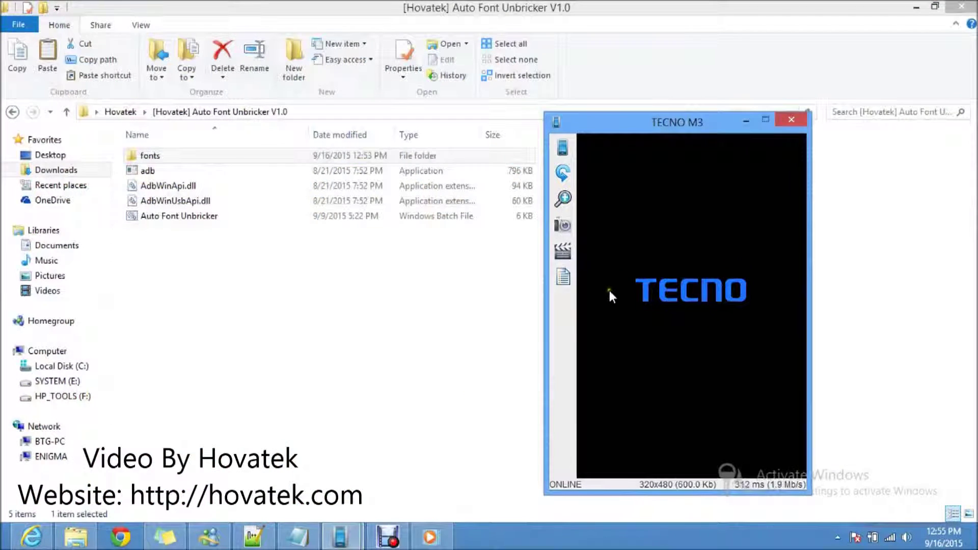